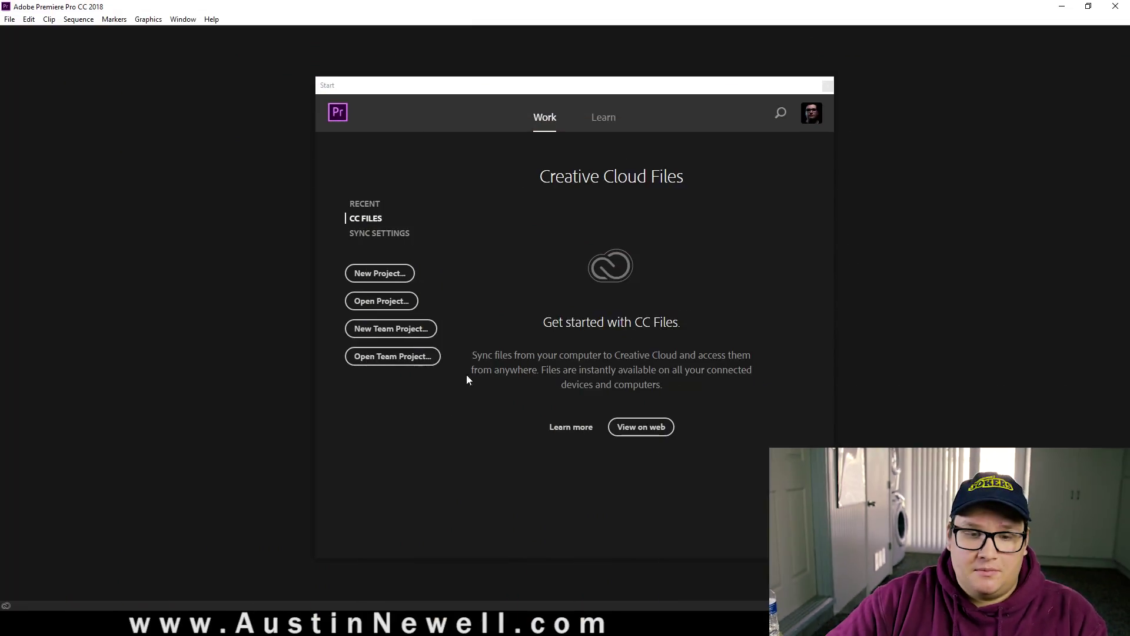
# Step: Start a new project with ingest enabled and set to Create Proxies
pyautogui.click(404, 275)
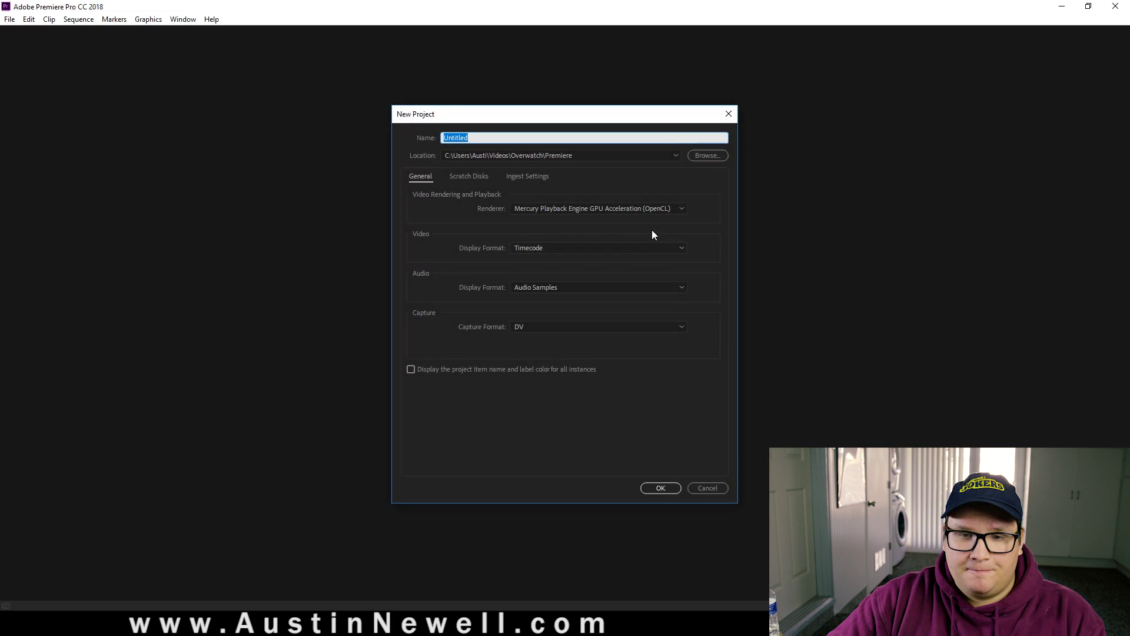
pyautogui.click(525, 177)
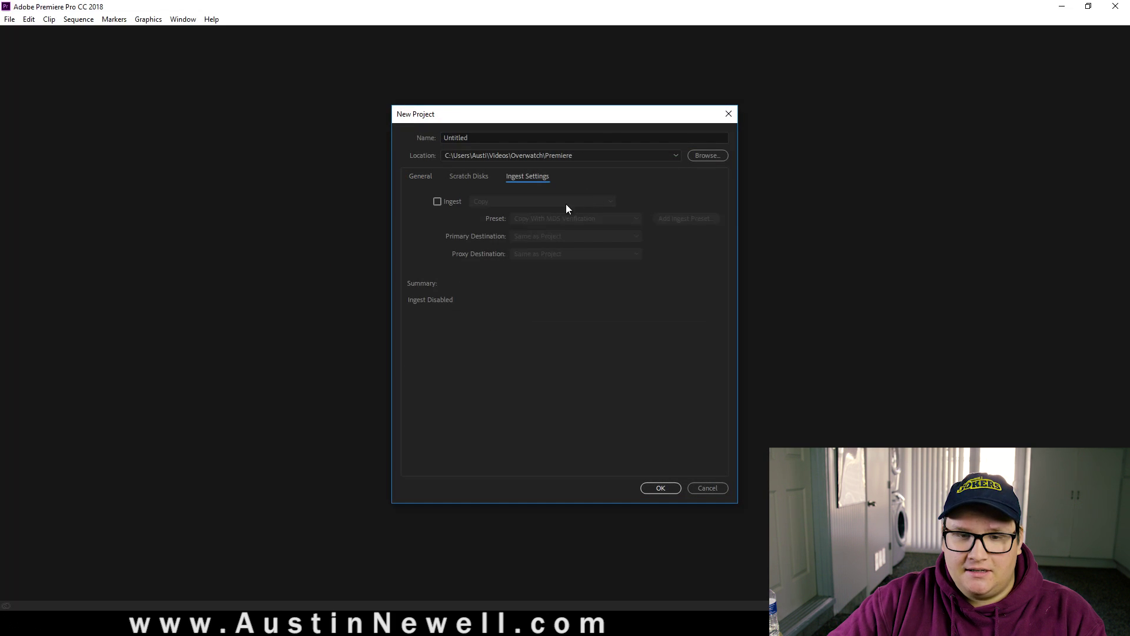
pyautogui.click(437, 202)
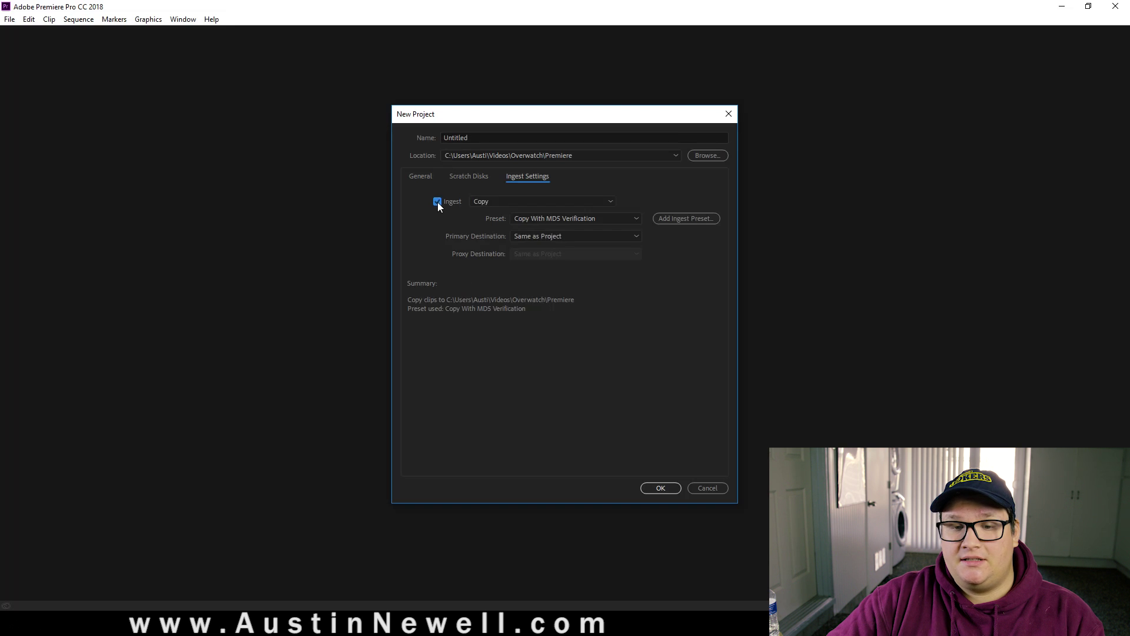
pyautogui.click(525, 202)
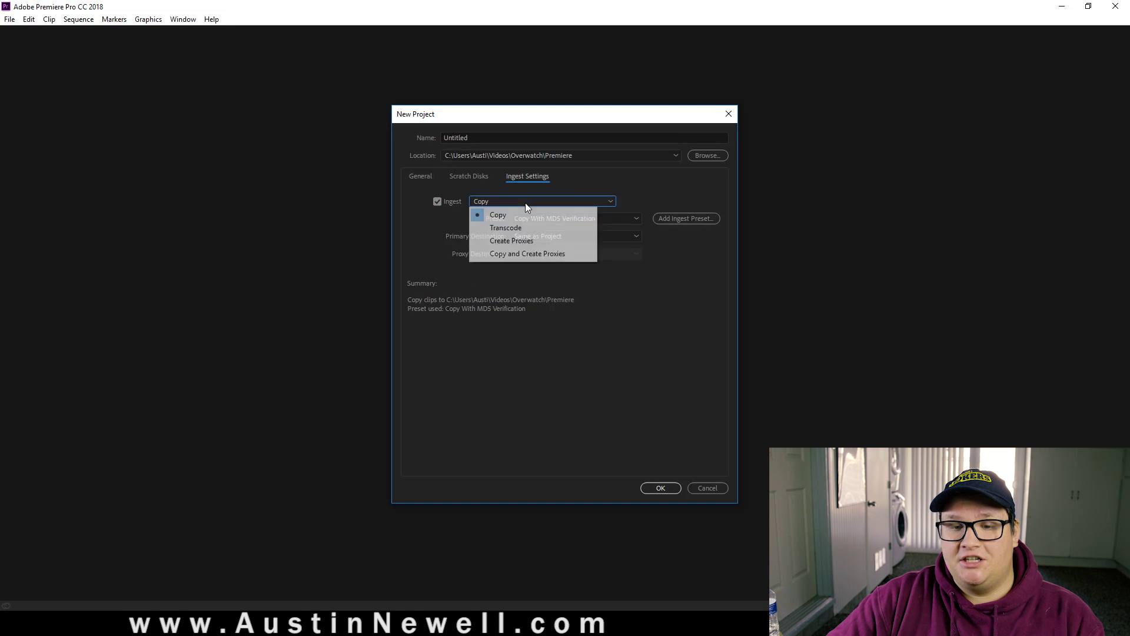
pyautogui.click(530, 239)
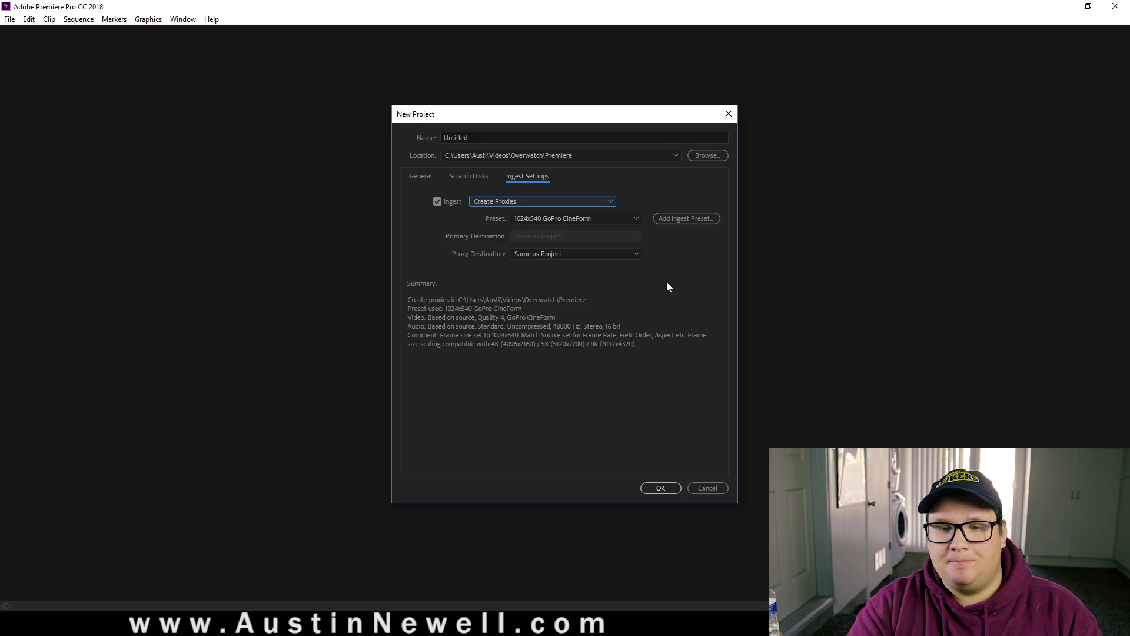
# Step: Choose the 1024x540 H.264 proxy preset, keep Proxy Destination as Same as Project, and confirm
pyautogui.click(622, 218)
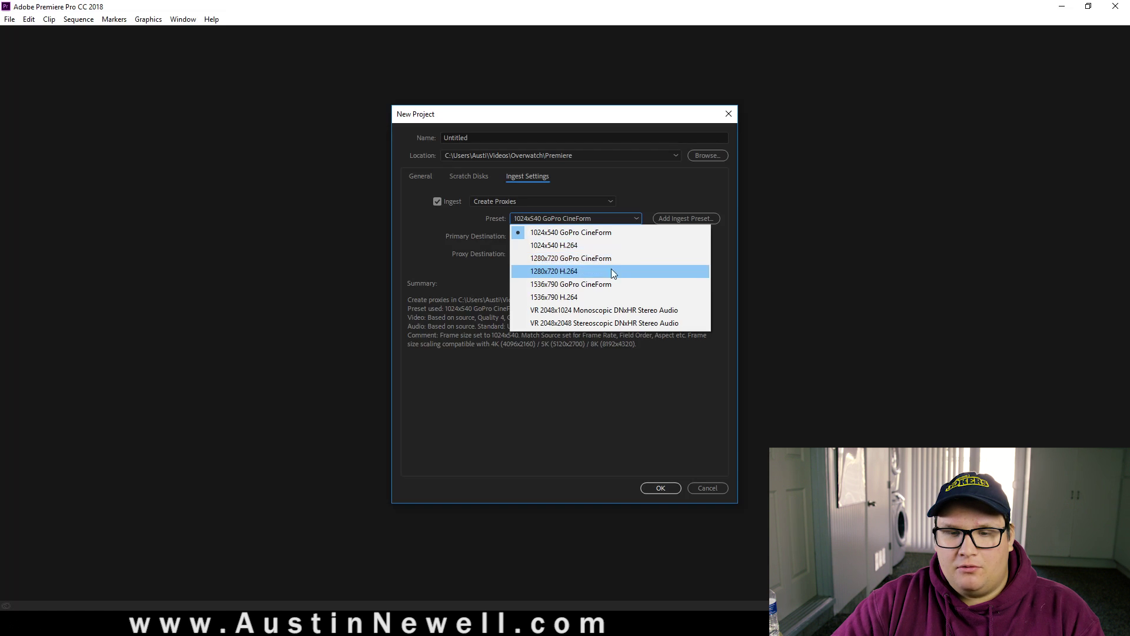
pyautogui.click(623, 217)
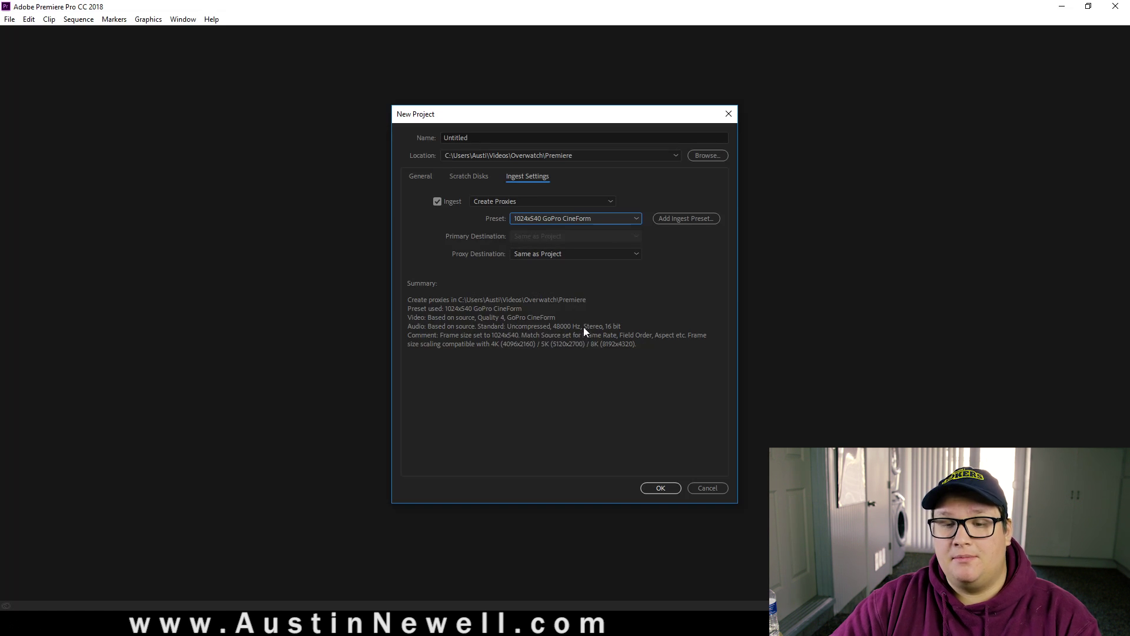
pyautogui.click(604, 221)
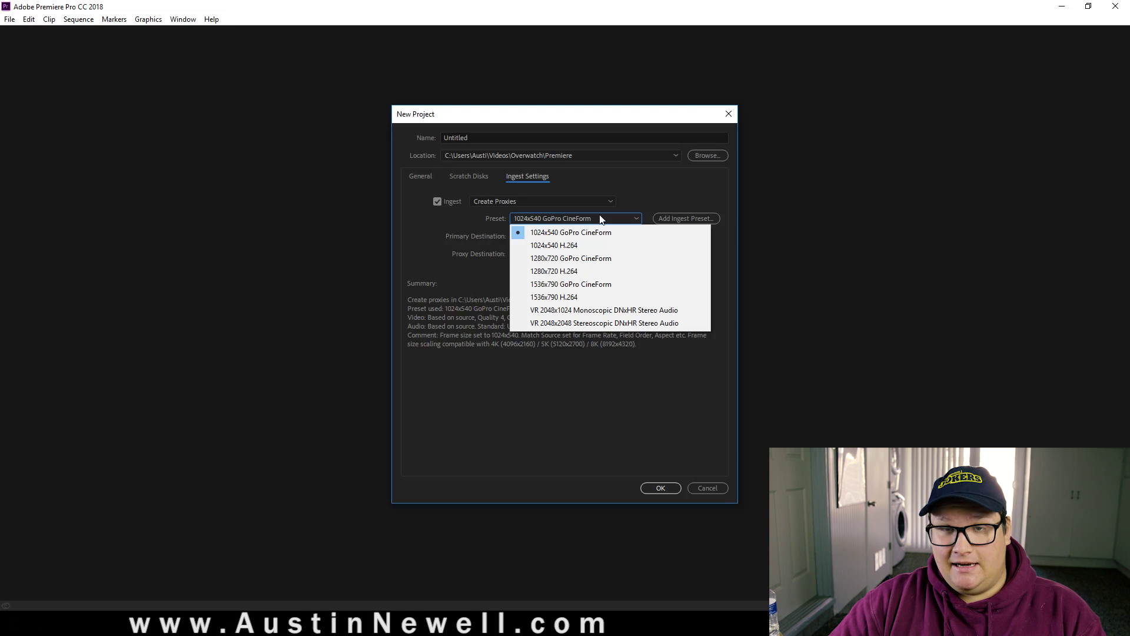
pyautogui.click(614, 246)
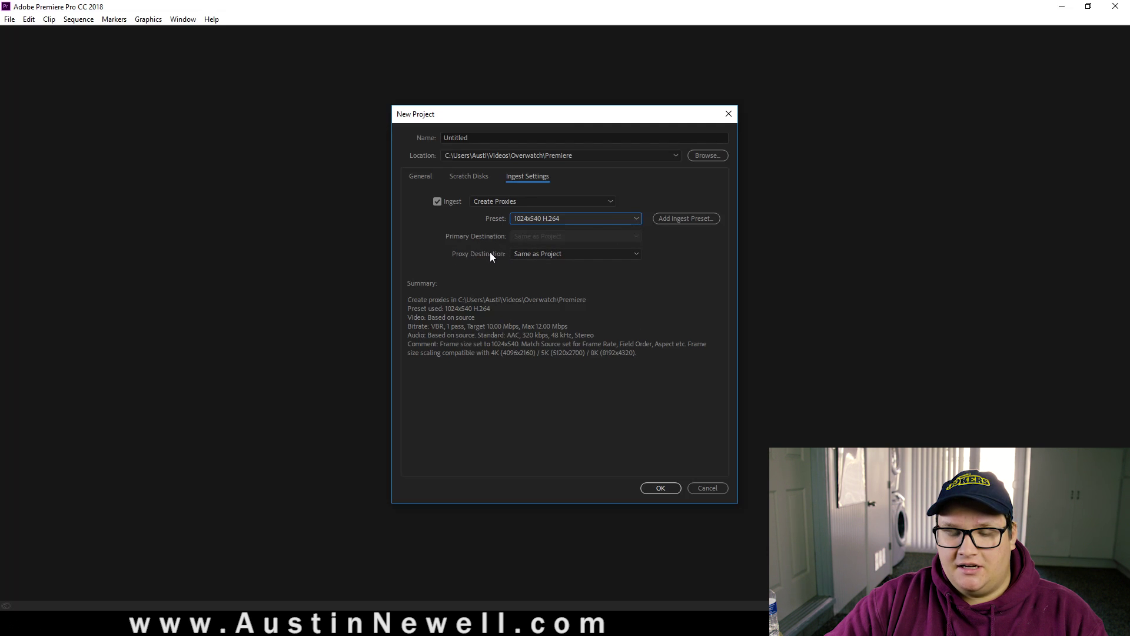
pyautogui.click(552, 253)
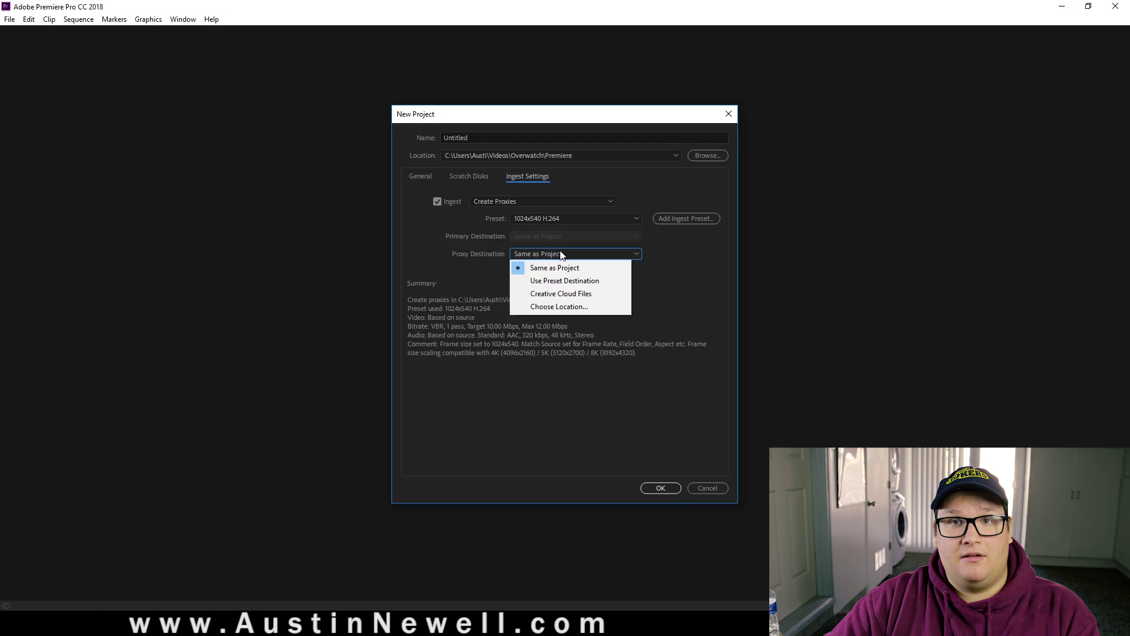
pyautogui.click(607, 253)
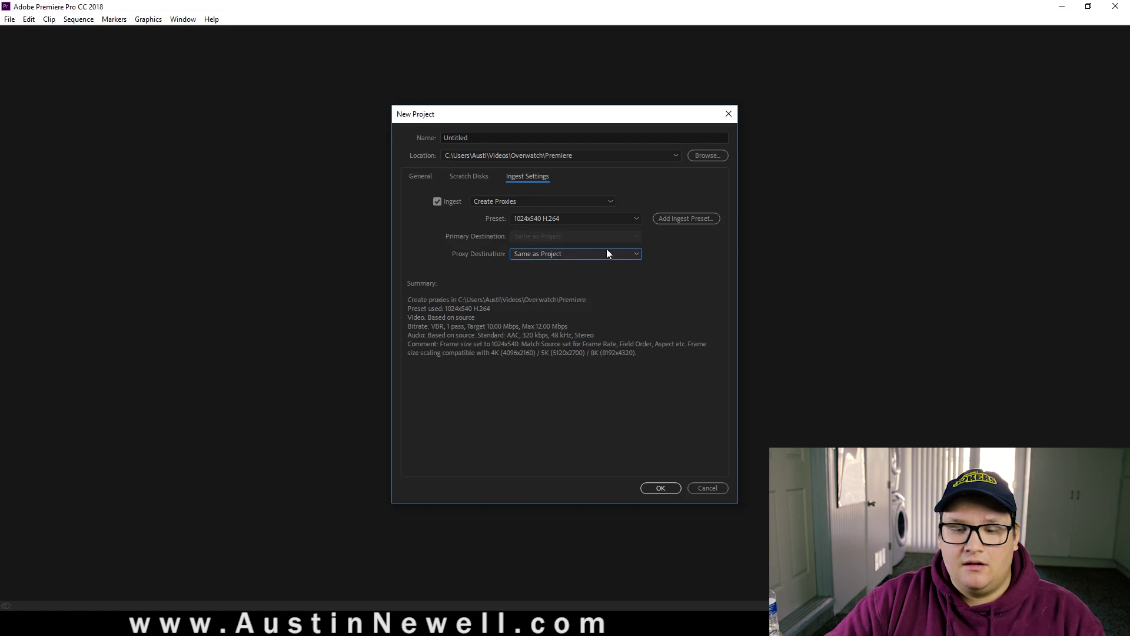
pyautogui.click(670, 488)
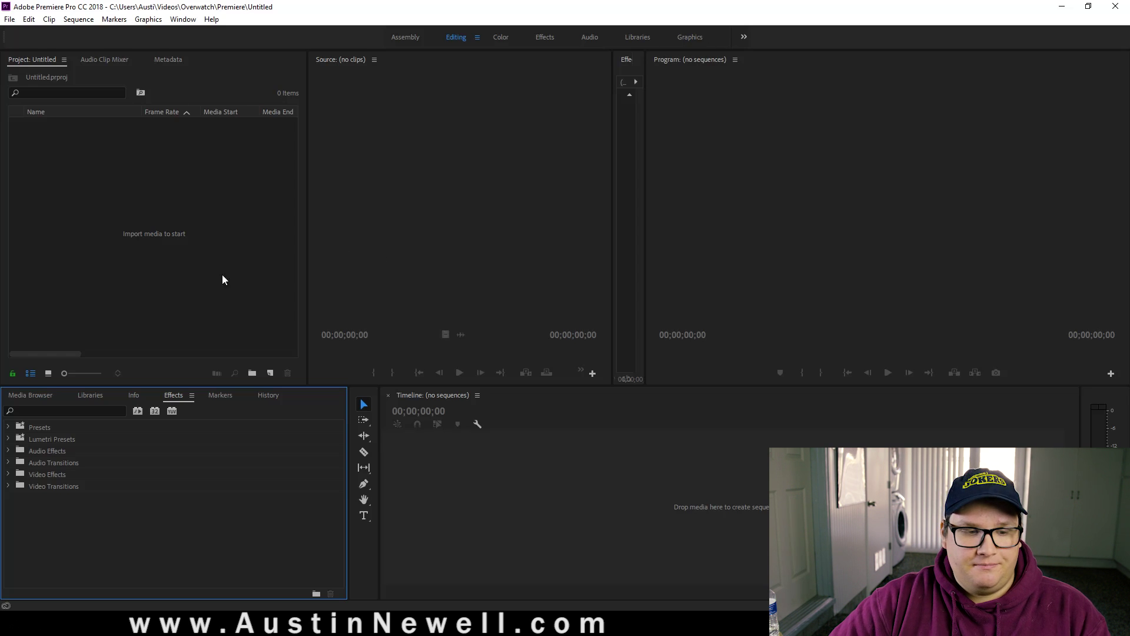
# Step: In the Media Browser's Footage folder, select all ten clips from Clip0020 to Clip0068
pyautogui.click(31, 394)
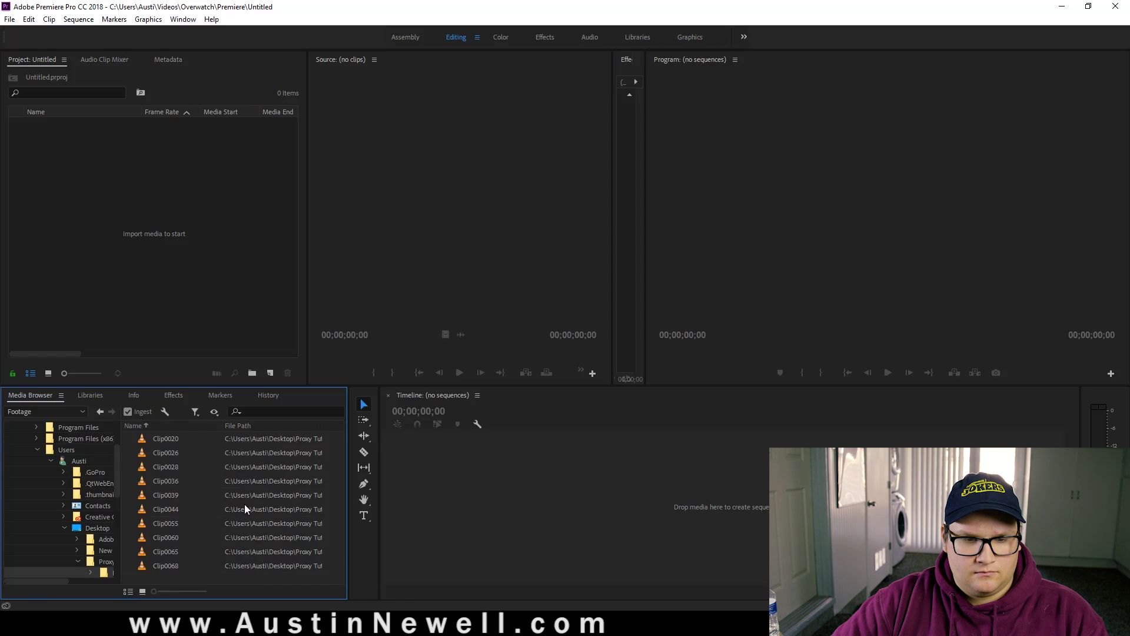
pyautogui.click(175, 439)
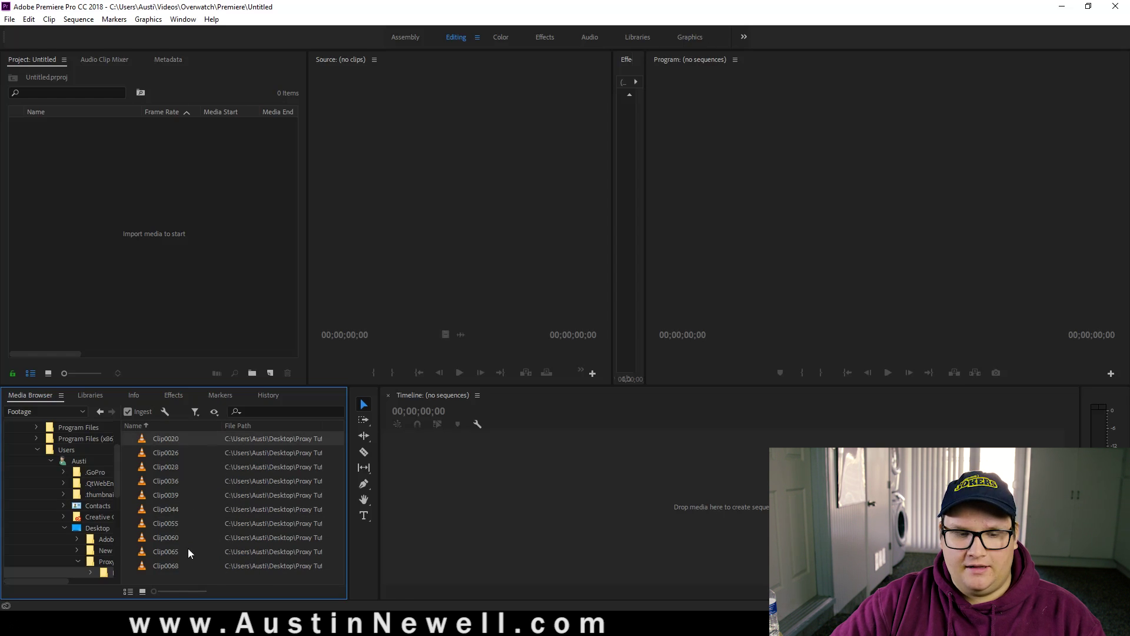
pyautogui.keyDown('shift'); pyautogui.click(174, 566); pyautogui.keyUp('shift')
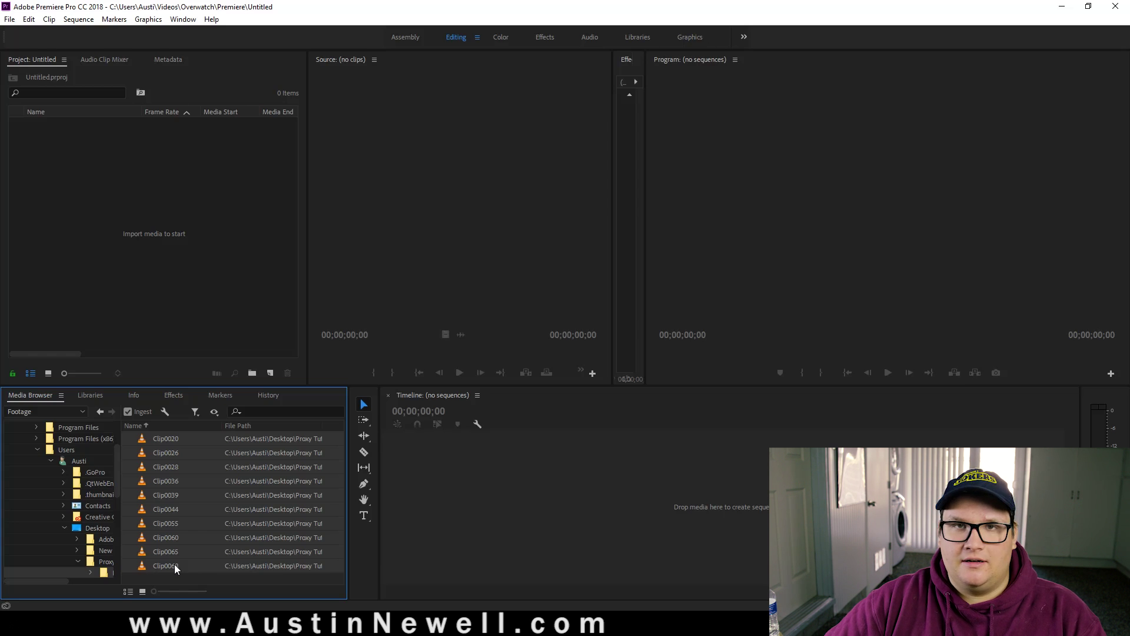
# Step: Import the ten selected clips so Media Encoder generates their _Proxy.mov files
pyautogui.rightClick(143, 439)
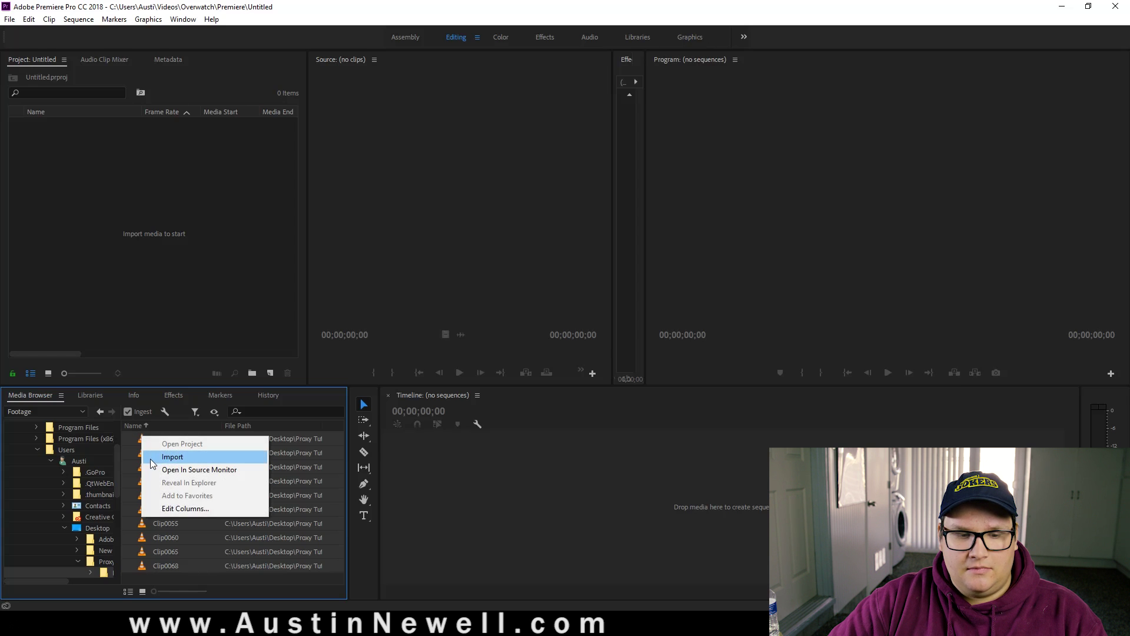
pyautogui.click(150, 457)
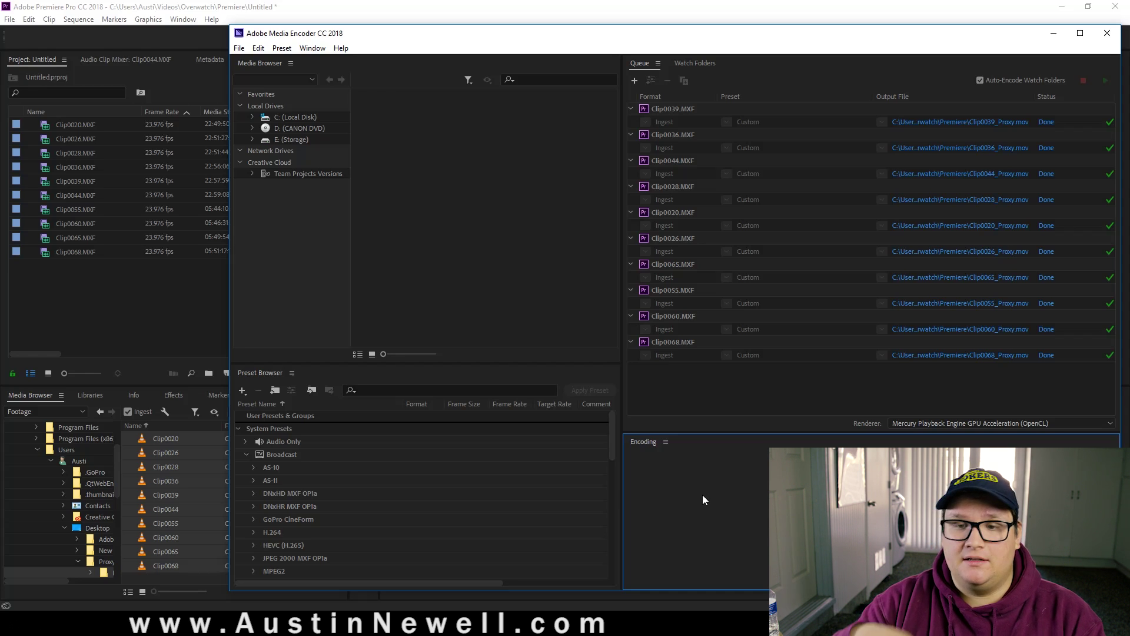
# Step: Preview Clip0020 and Clip0026, then drop Clip0026.MXF on the Timeline to build a sequence
pyautogui.click(190, 300)
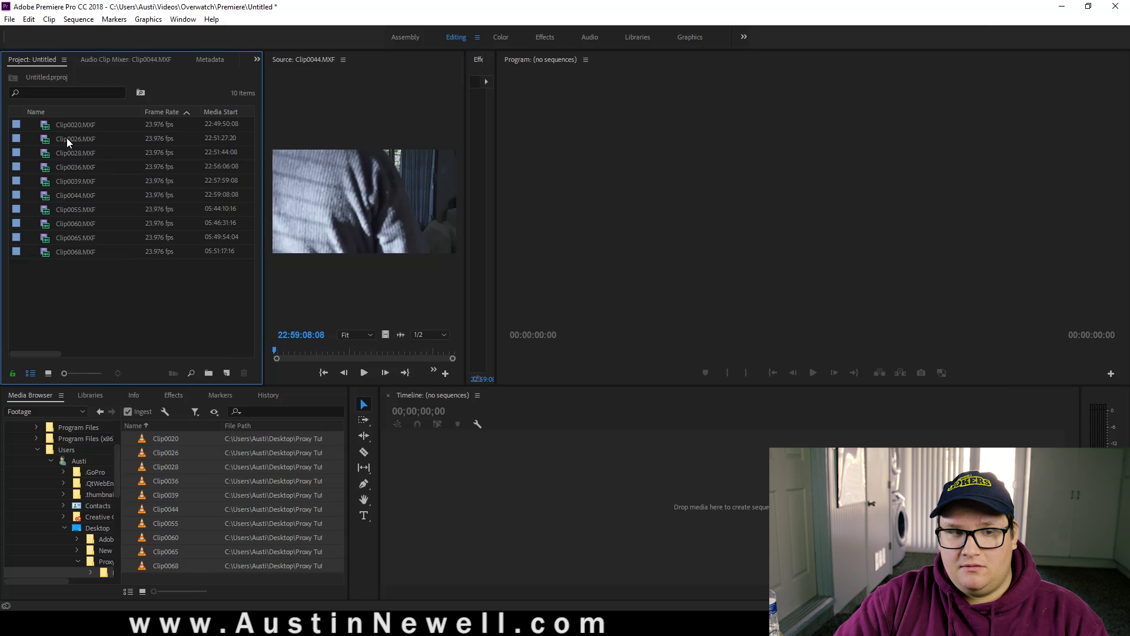
pyautogui.doubleClick(44, 124)
pyautogui.doubleClick(46, 141)
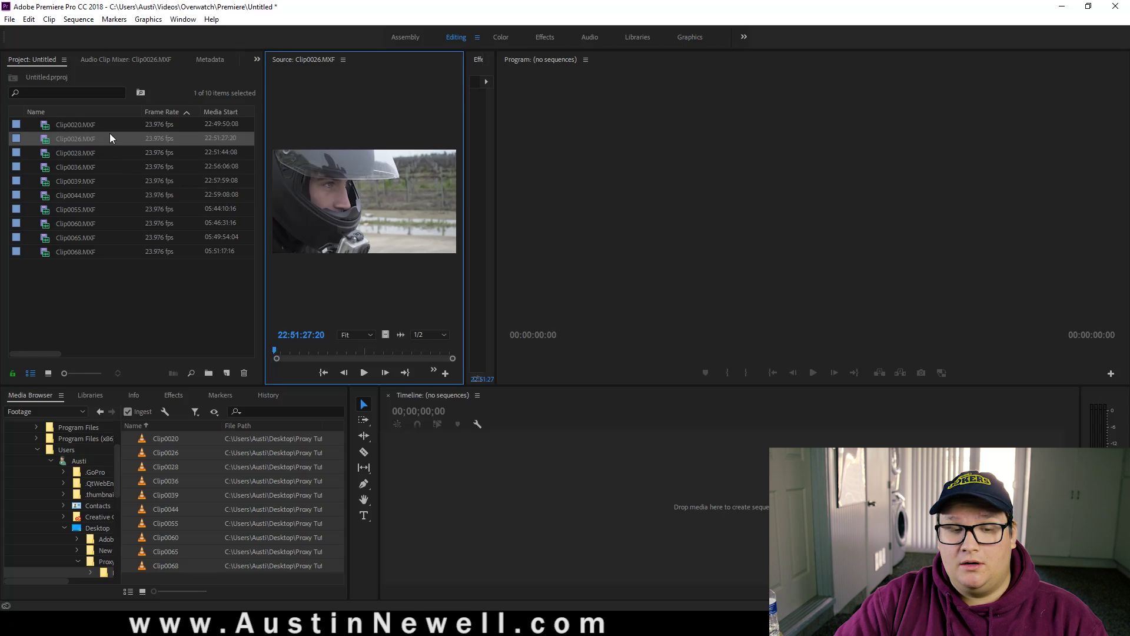
pyautogui.moveTo(48, 138); pyautogui.dragTo(409, 432)
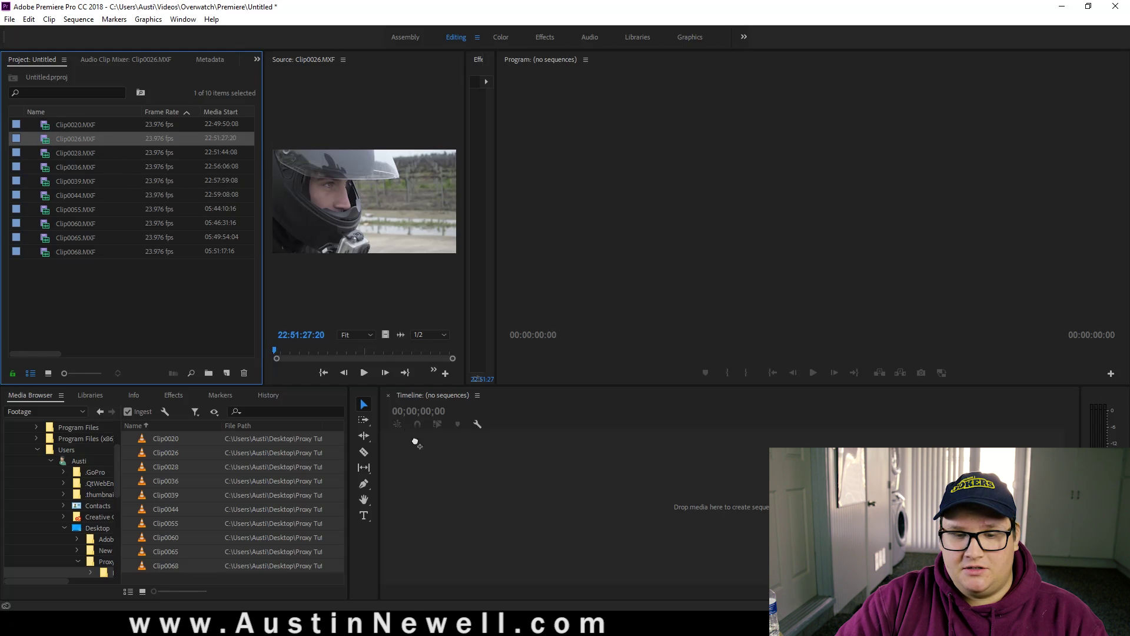
pyautogui.moveTo(512, 493); pyautogui.dragTo(507, 491)
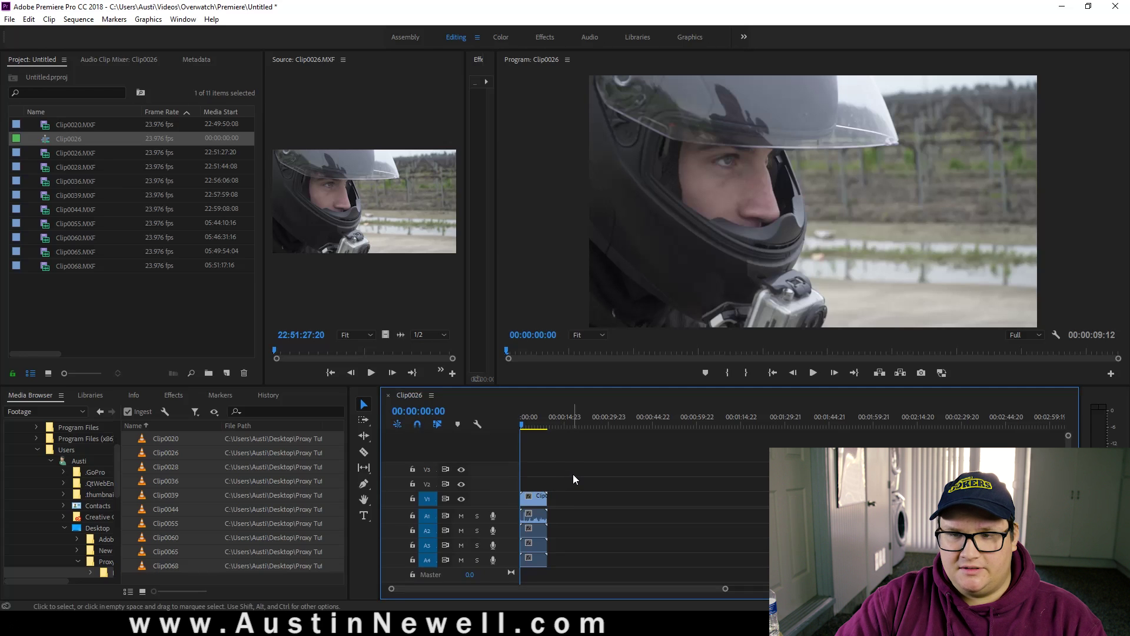
# Step: Play the start of the Clip0026 sequence, stop, and set the playhead near two seconds
pyautogui.press('space')
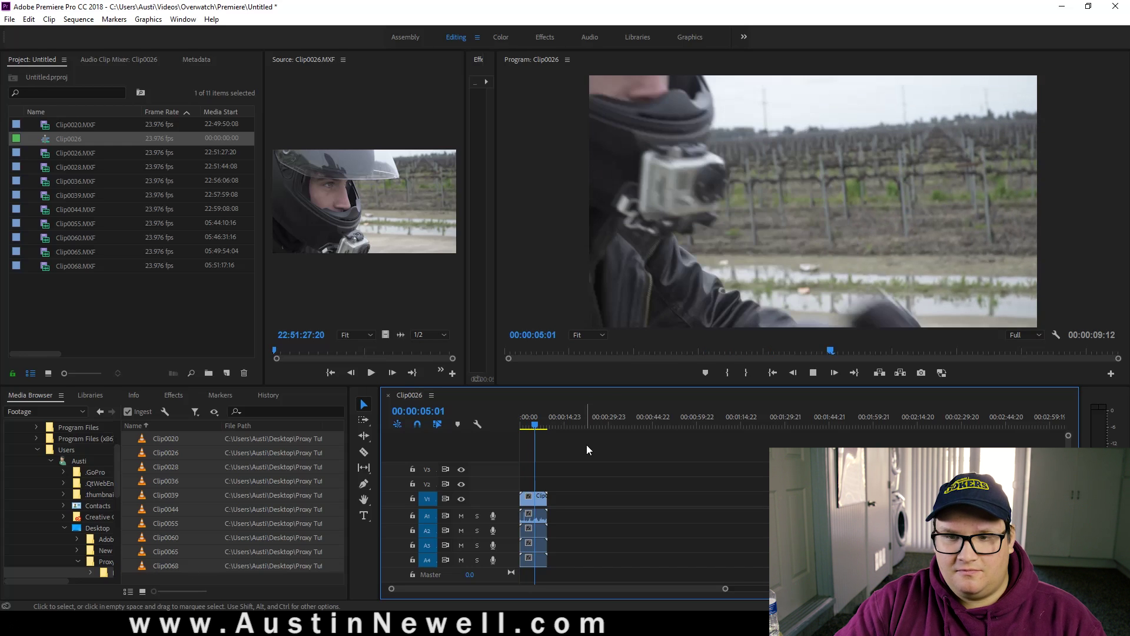
pyautogui.press('space')
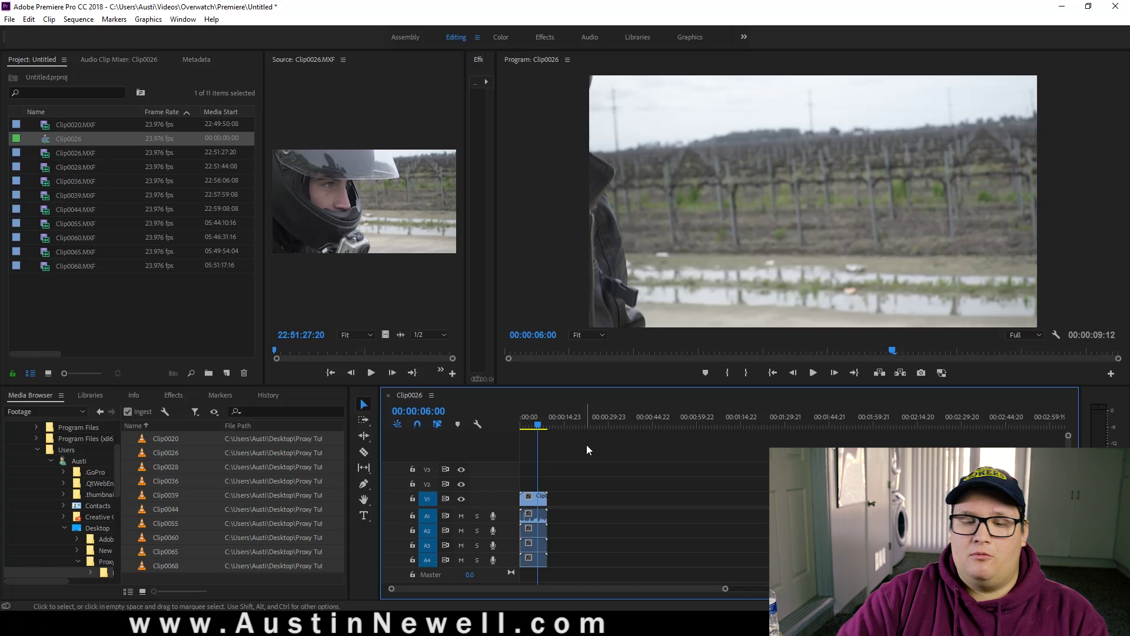
pyautogui.click(527, 422)
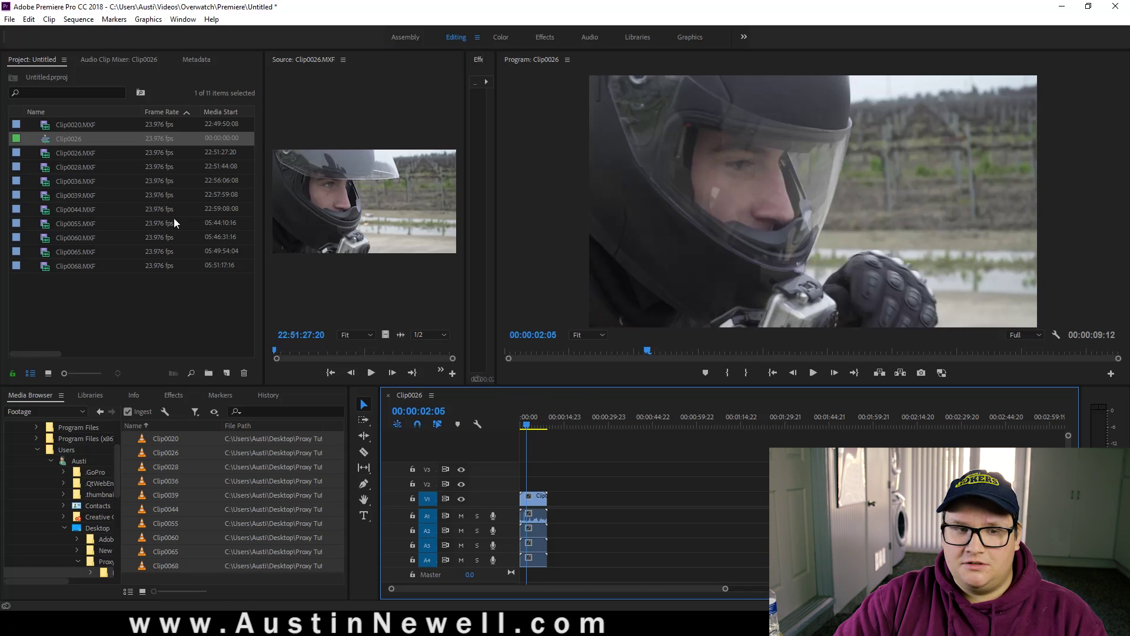
# Step: Widen the Project panel and add Clip0028.MXF to the sequence right after Clip0026
pyautogui.moveTo(264, 146); pyautogui.dragTo(720, 146)
pyautogui.click(100, 120)
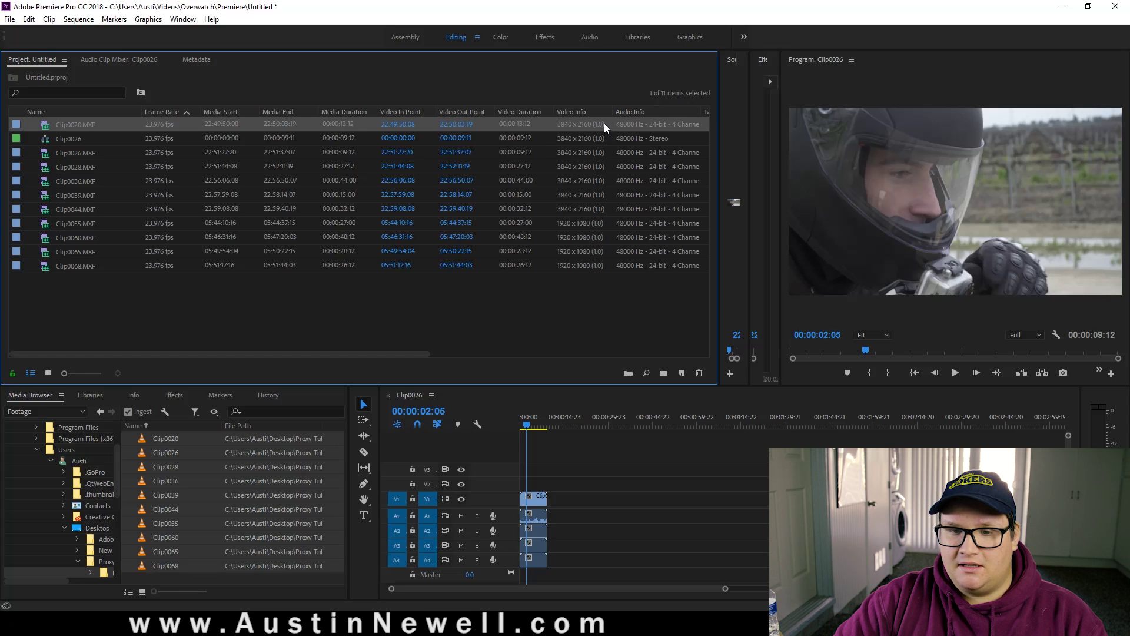
pyautogui.click(49, 167)
pyautogui.moveTo(46, 169); pyautogui.dragTo(565, 500)
pyautogui.click(551, 423)
# Step: Move the playhead to 00:00:23:23 and resize panels to enlarge the Source and Program monitors
pyautogui.moveTo(559, 424); pyautogui.dragTo(594, 424)
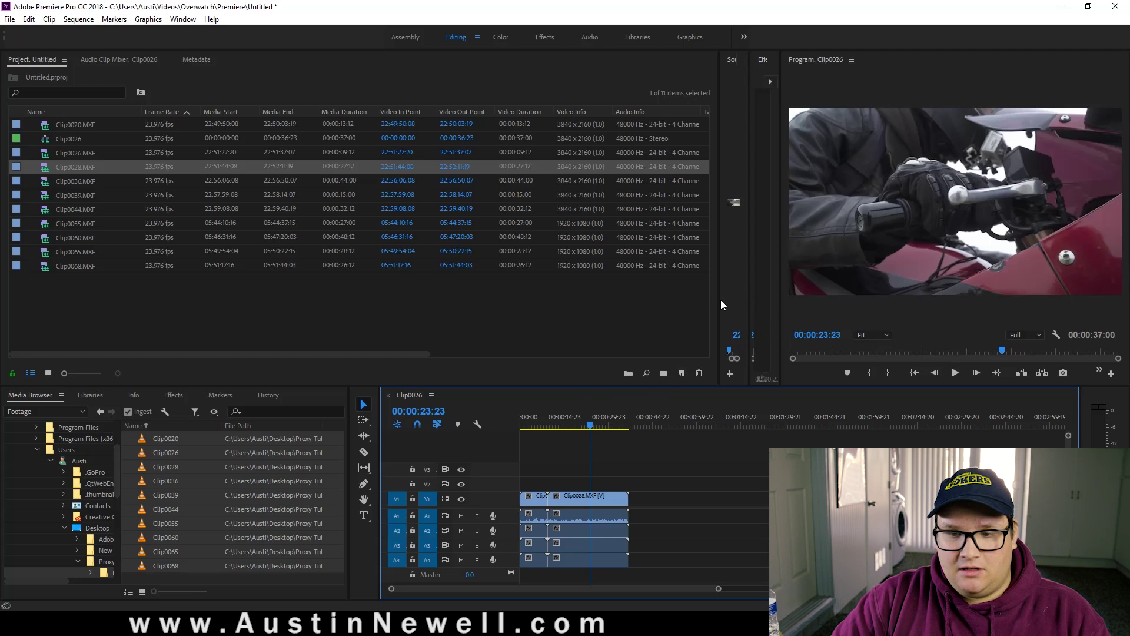
pyautogui.moveTo(719, 300); pyautogui.dragTo(250, 297)
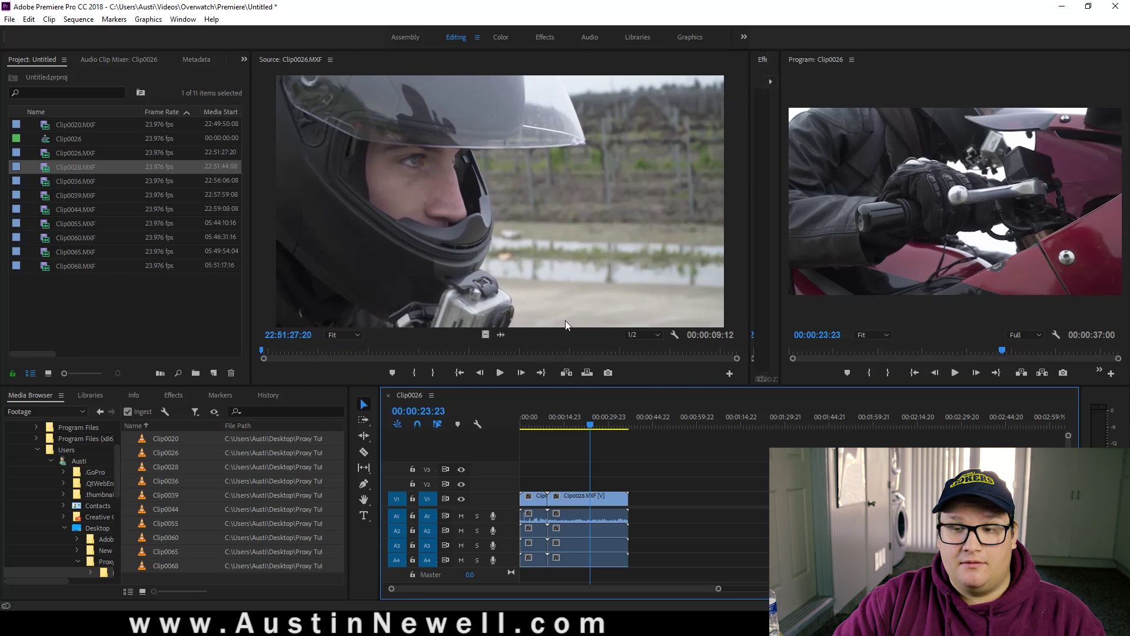
pyautogui.moveTo(783, 289); pyautogui.dragTo(518, 290)
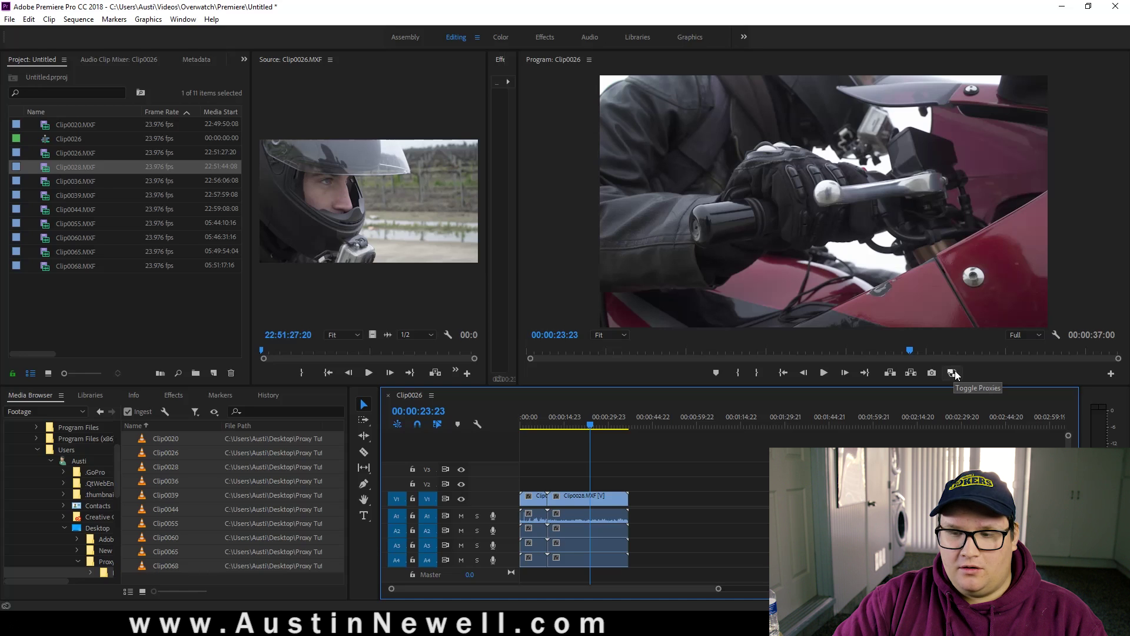
# Step: Add the Toggle Proxies button to the Program monitor's button bar using the Button Editor
pyautogui.click(1112, 374)
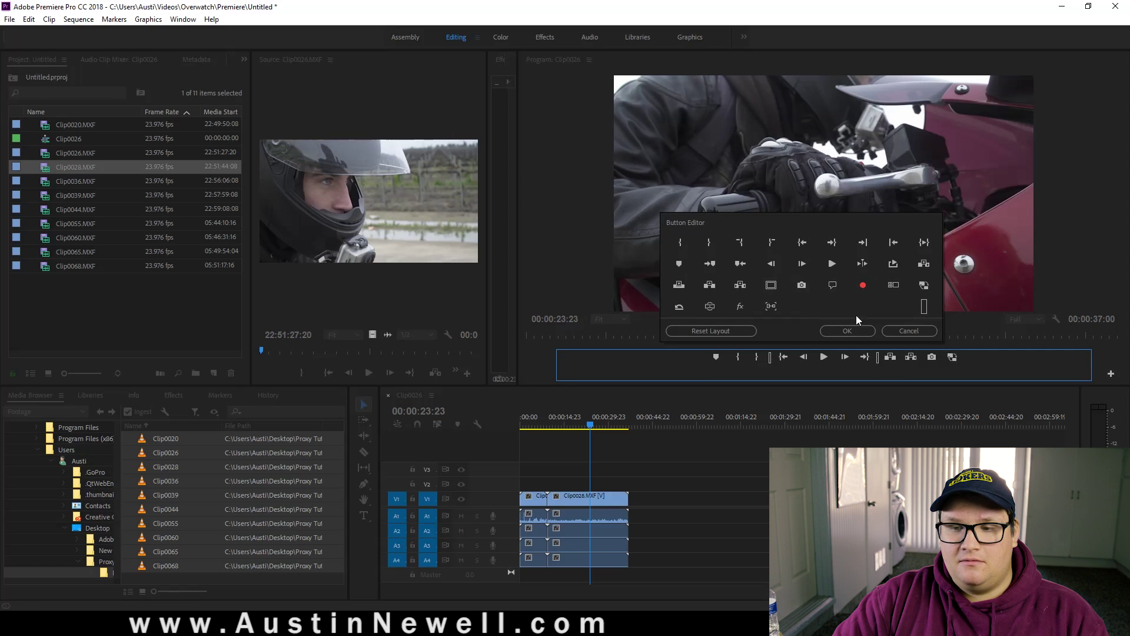
pyautogui.moveTo(950, 356); pyautogui.dragTo(924, 289)
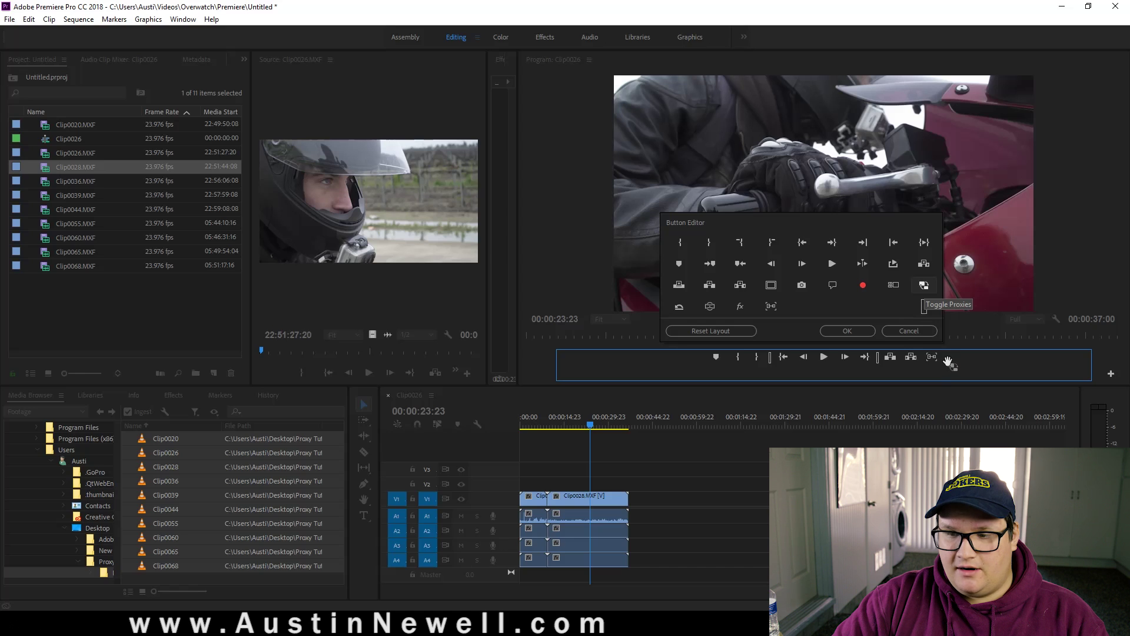
pyautogui.moveTo(935, 358); pyautogui.dragTo(871, 303)
pyautogui.moveTo(909, 355); pyautogui.dragTo(895, 330)
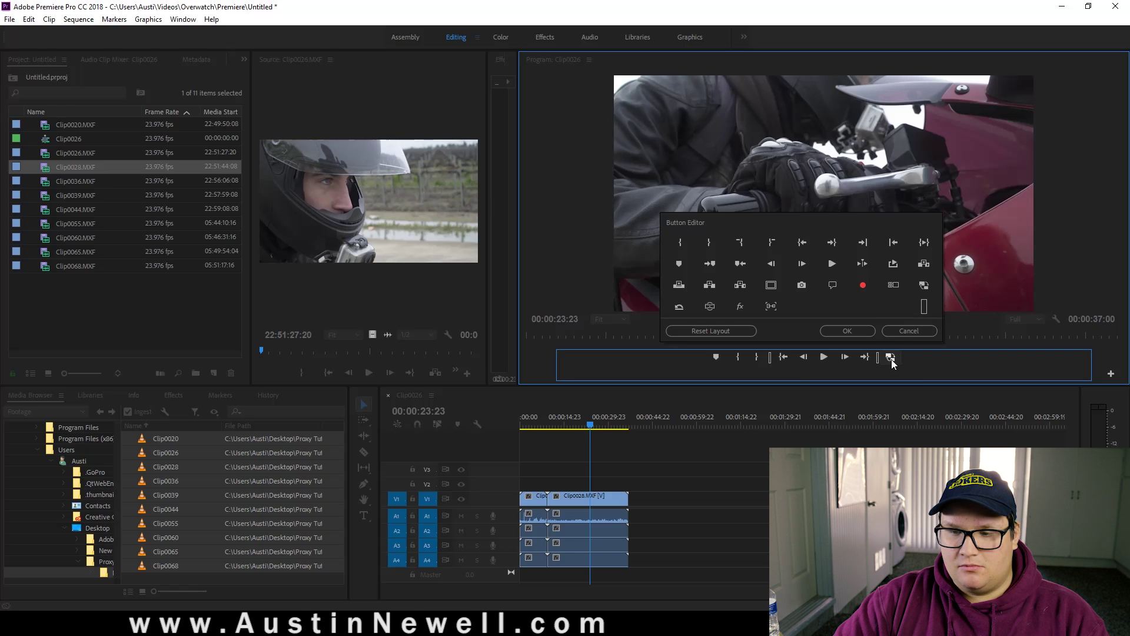
pyautogui.click(854, 330)
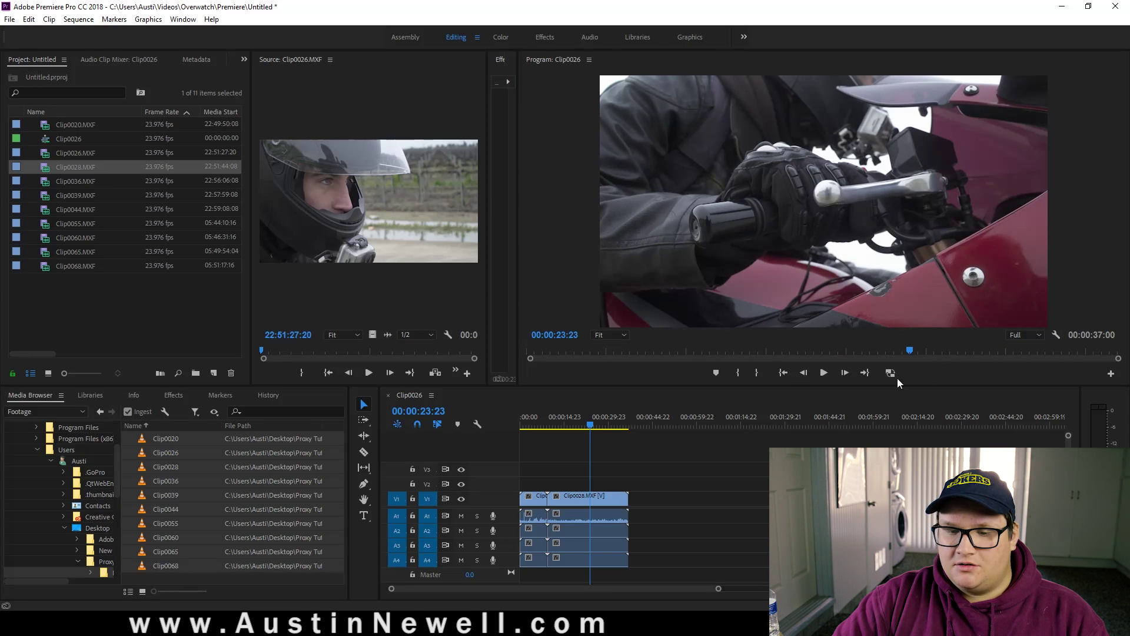
# Step: Turn on Toggle Proxies and play the sequence from the start using proxy footage
pyautogui.moveTo(586, 426)
pyautogui.mouseDown()
pyautogui.moveTo(546, 418)
pyautogui.moveTo(565, 420)
pyautogui.mouseUp()
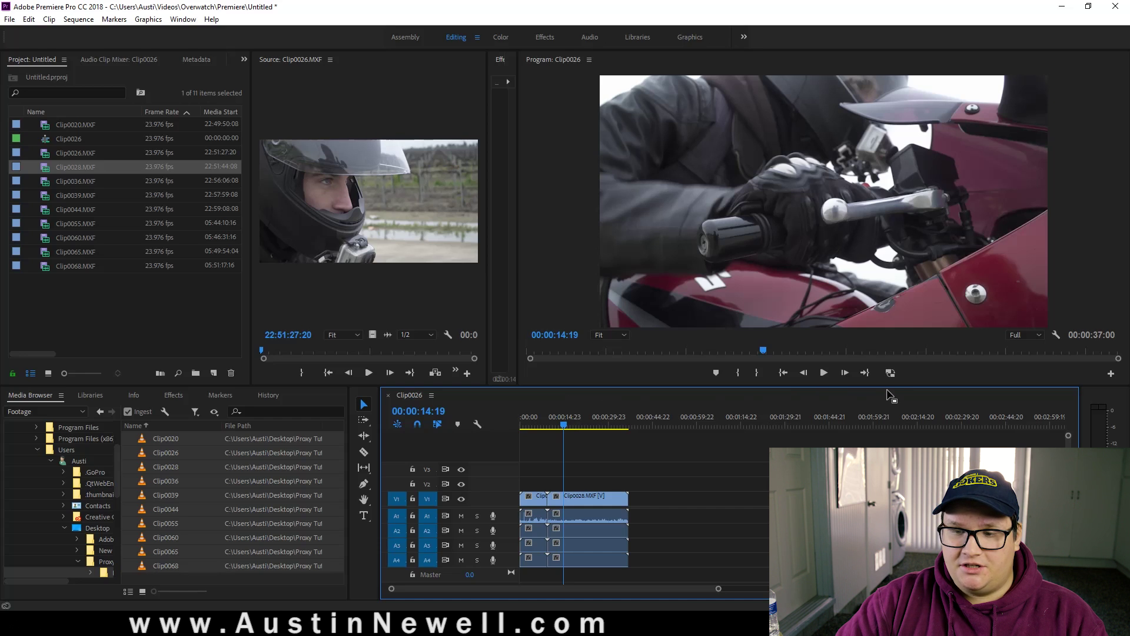
pyautogui.click(891, 378)
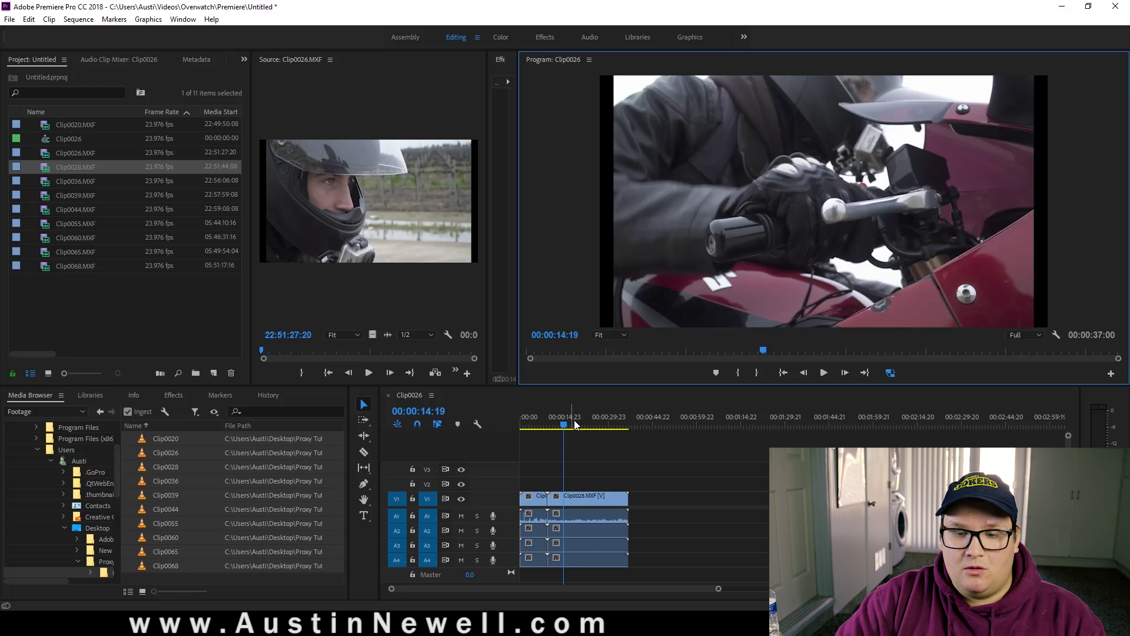
pyautogui.moveTo(576, 425); pyautogui.dragTo(505, 422)
pyautogui.press('space')
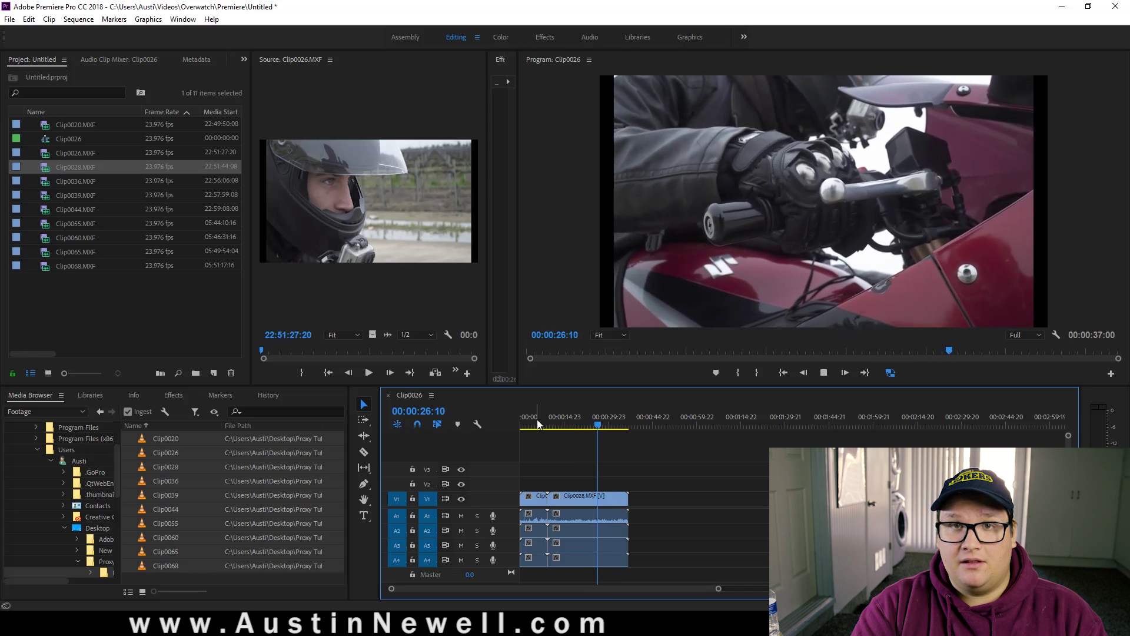
pyautogui.press('space')
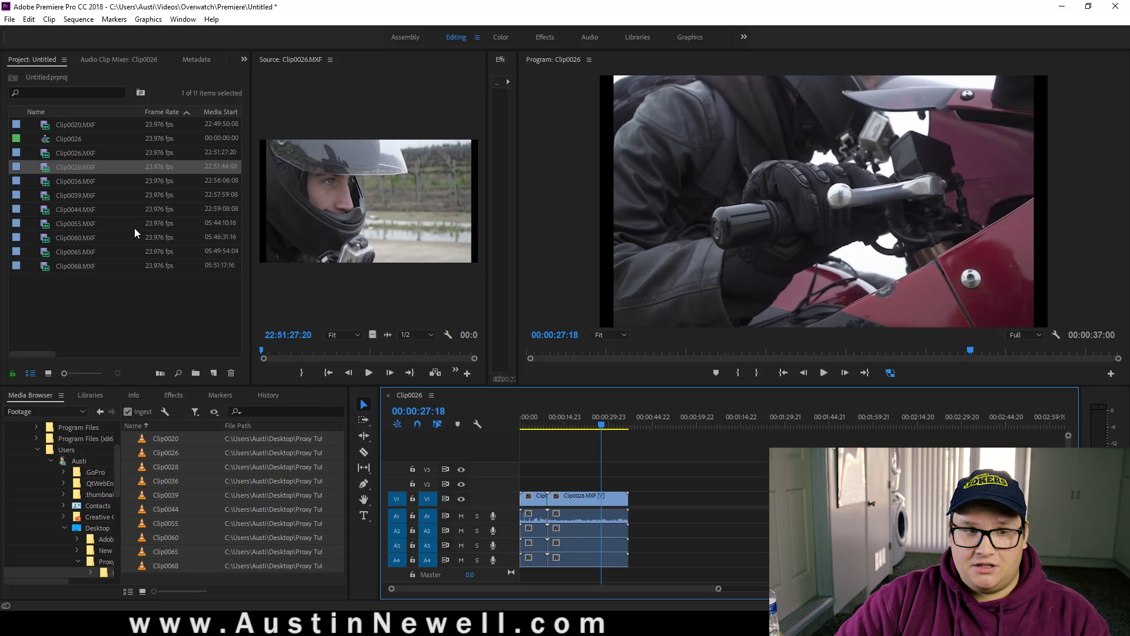
# Step: Append Clip0039.MXF after Clip0028, nudge it slightly later, and park the playhead at 00:00:37:09
pyautogui.click(65, 182)
pyautogui.click(47, 197)
pyautogui.moveTo(45, 199); pyautogui.dragTo(648, 498)
pyautogui.moveTo(648, 415); pyautogui.dragTo(658, 422)
pyautogui.moveTo(634, 503)
pyautogui.mouseDown()
pyautogui.moveTo(663, 499)
pyautogui.moveTo(633, 500)
pyautogui.mouseUp()
pyautogui.click(631, 423)
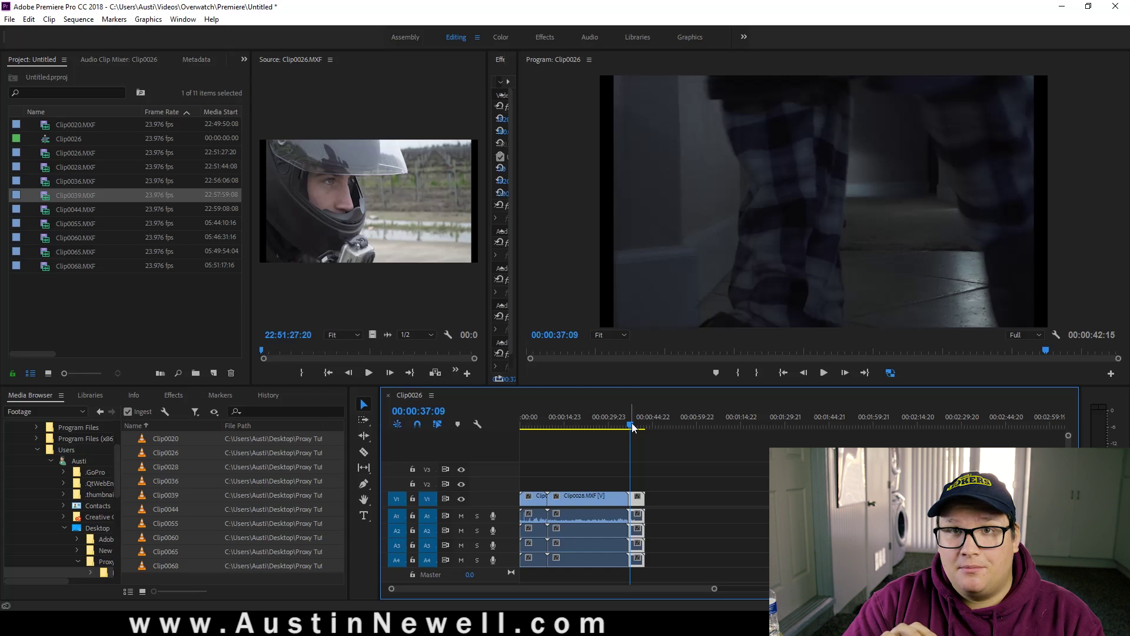
# Step: Turn Toggle Proxies off so the Program monitor plays full-resolution footage
pyautogui.click(890, 373)
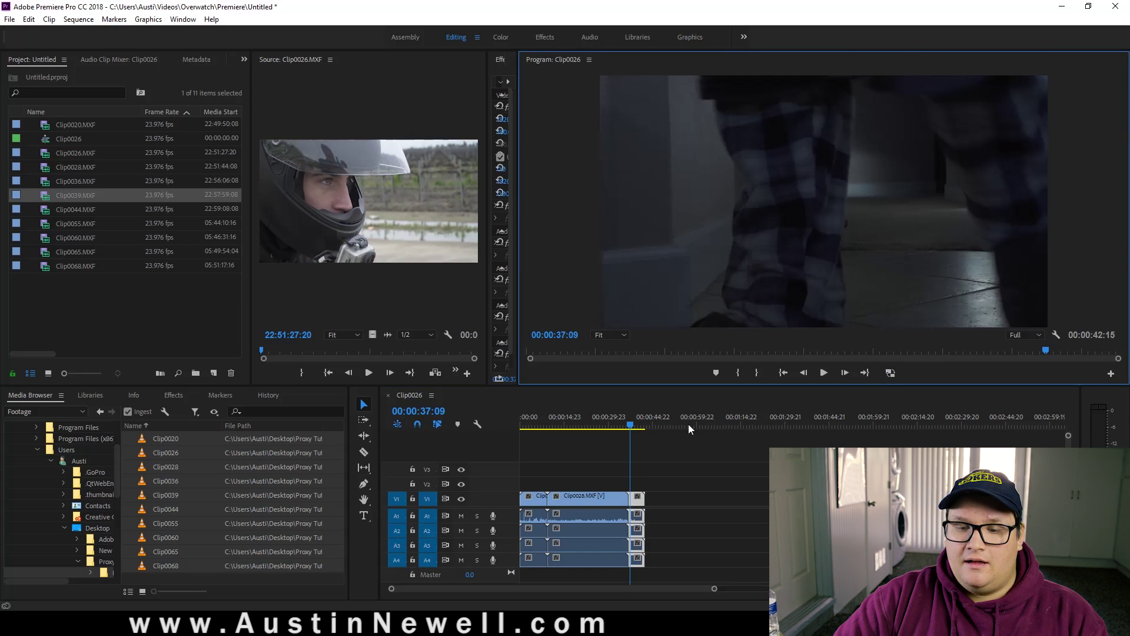